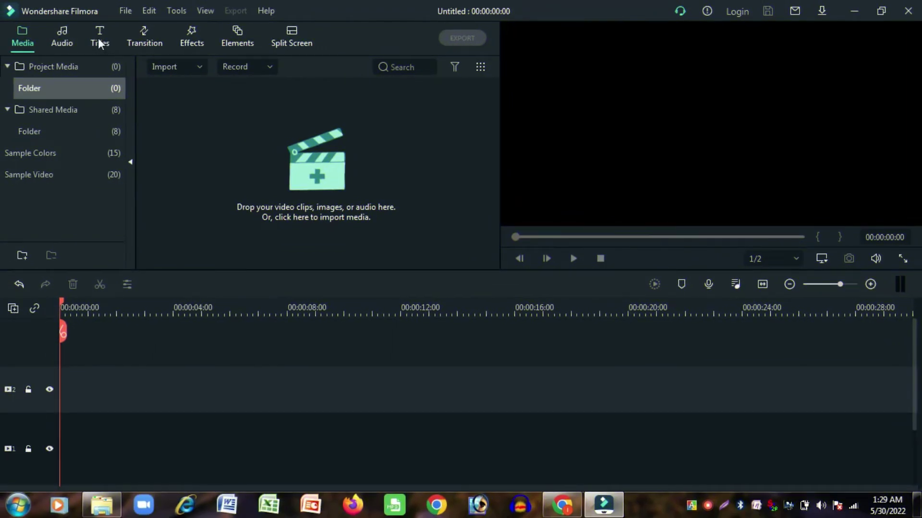
# Drag the Default Title template onto the start of track 1 and bring up its clip options.
pyautogui.click(99, 43)
pyautogui.moveTo(214, 114)
pyautogui.mouseDown()
pyautogui.moveTo(142, 418)
pyautogui.moveTo(71, 437)
pyautogui.mouseUp()
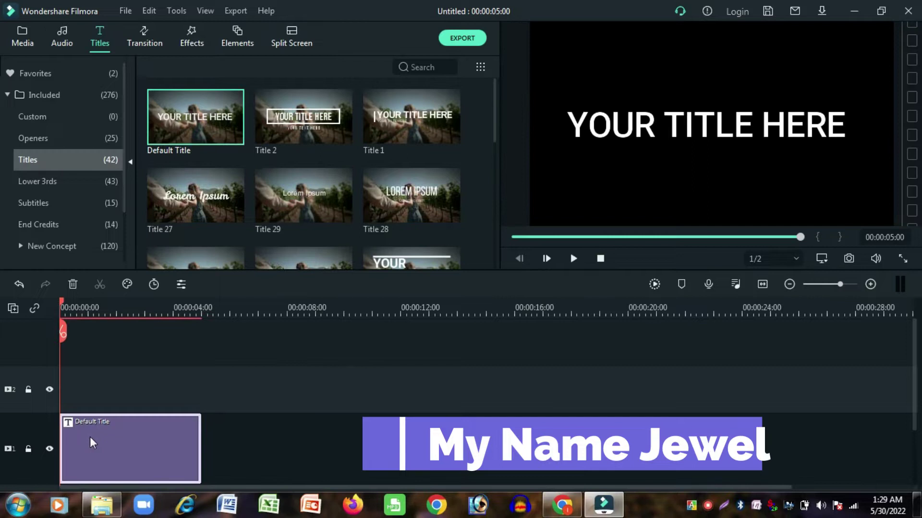
pyautogui.click(123, 316)
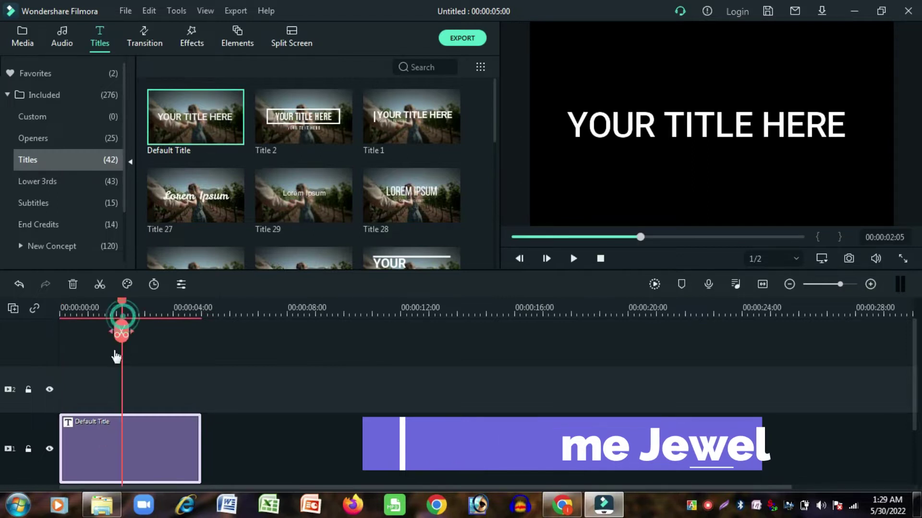
pyautogui.rightClick(145, 445)
# In the advanced title editor, replace the placeholder text with 'SUNSET'.
pyautogui.click(234, 145)
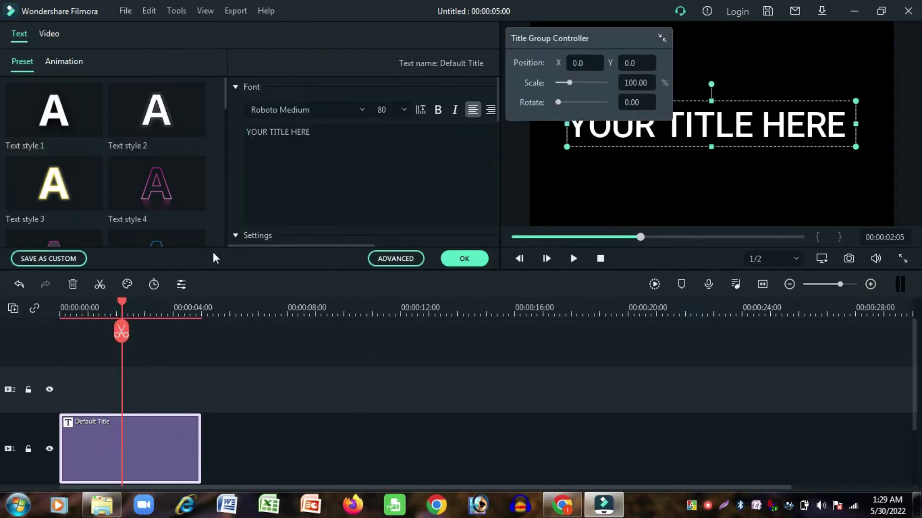
pyautogui.click(396, 258)
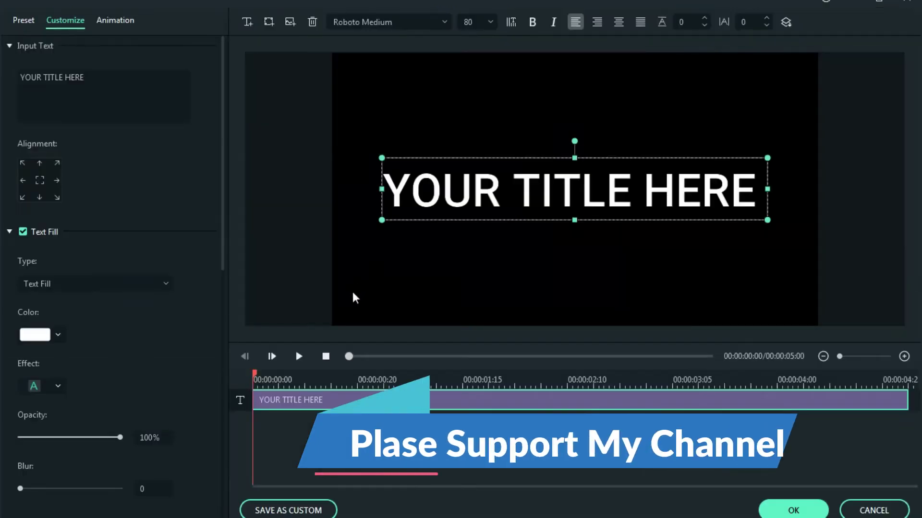
pyautogui.tripleClick(93, 78)
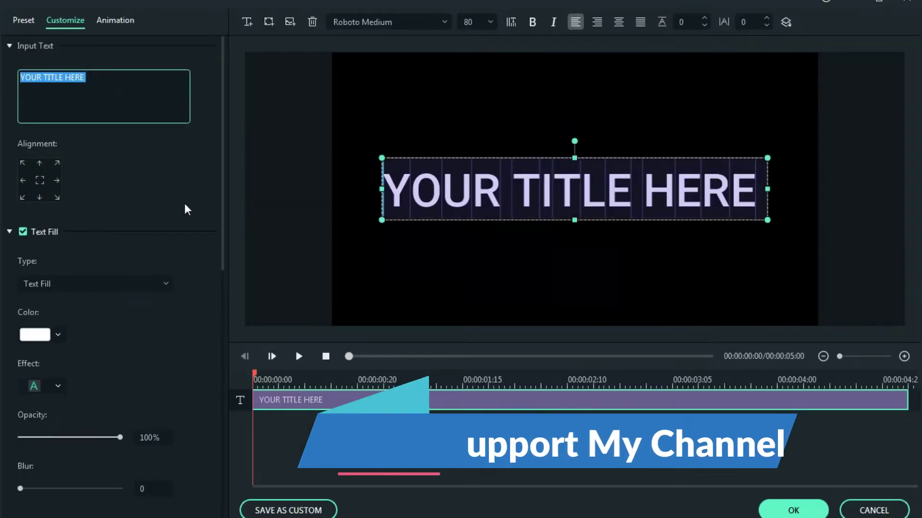
pyautogui.write('SUNSET')
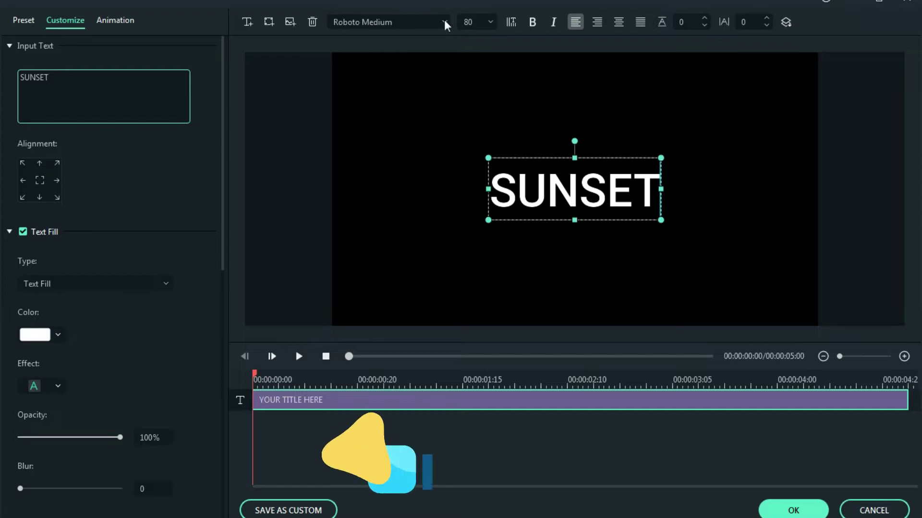
# Change the title font to Impact.
pyautogui.click(405, 22)
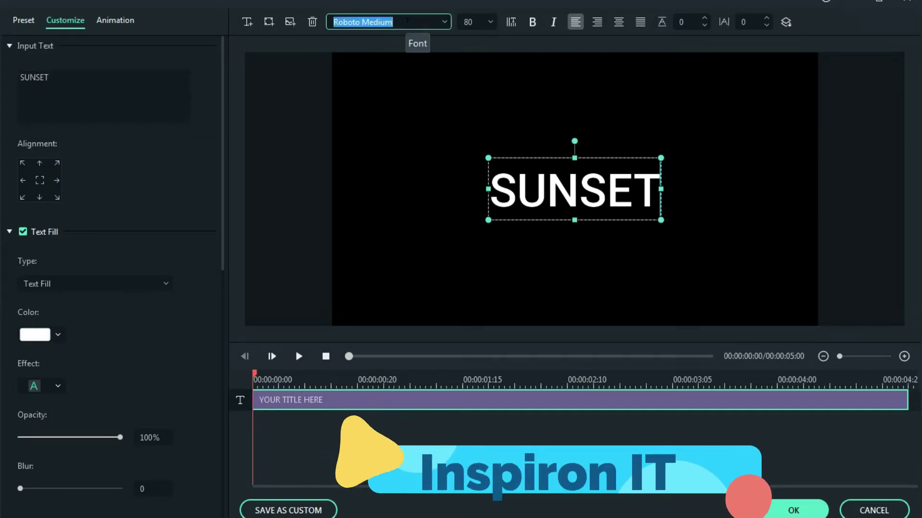
pyautogui.press('BackSpace')
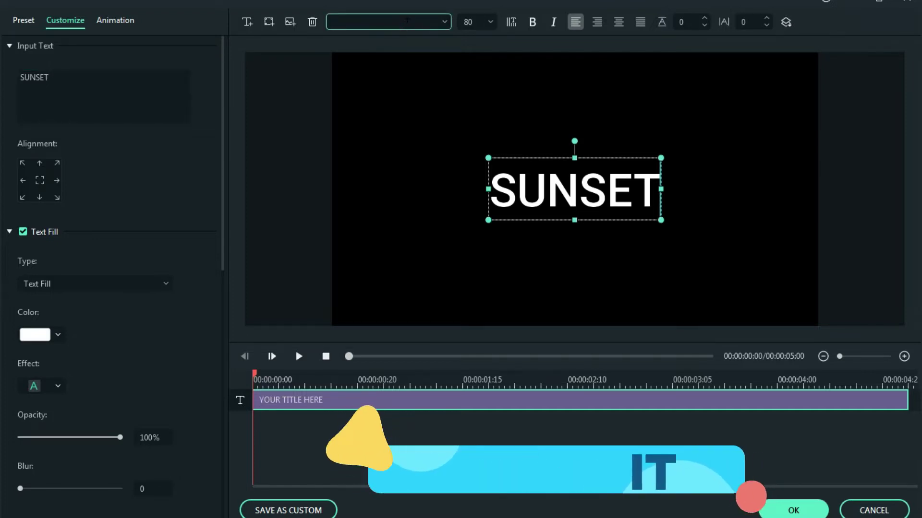
pyautogui.write('IMPA')
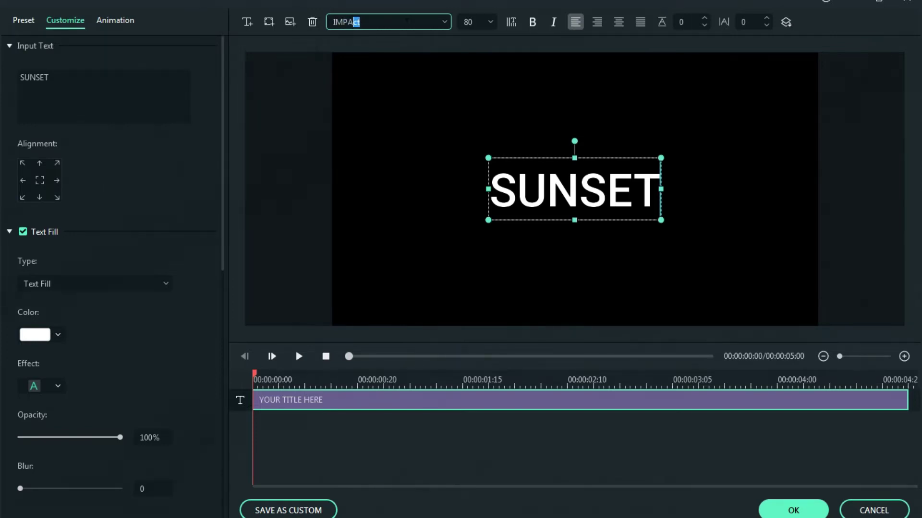
pyautogui.write('ct')
pyautogui.press('Return')
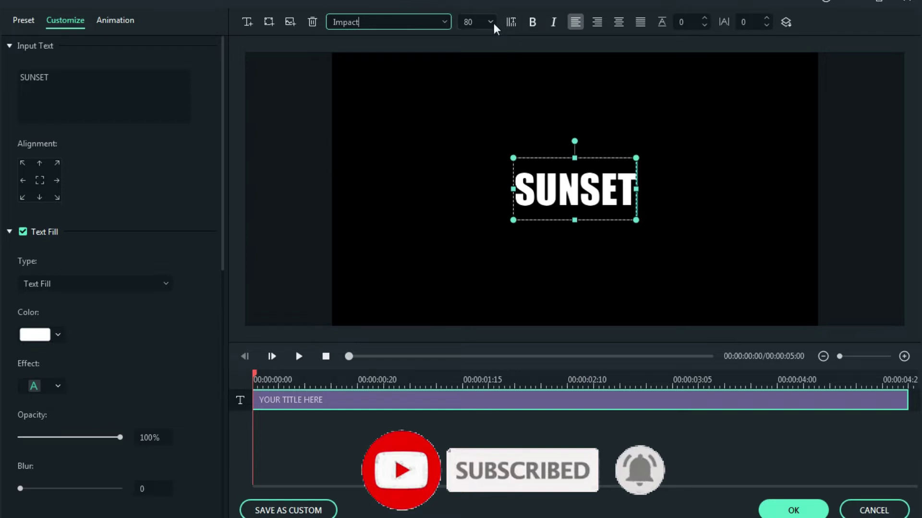
# Set the SUNSET text to font size 150 and make it bold.
pyautogui.click(477, 23)
pyautogui.click(478, 135)
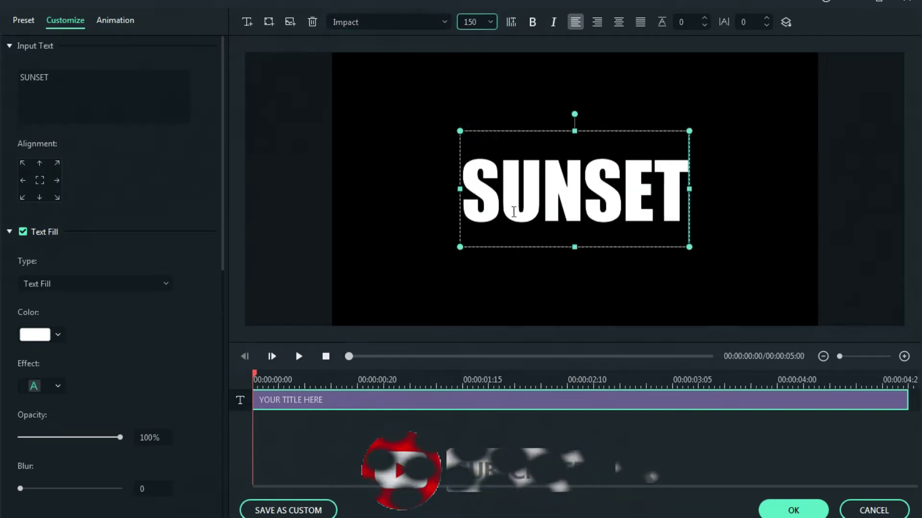
pyautogui.click(532, 22)
pyautogui.click(500, 172)
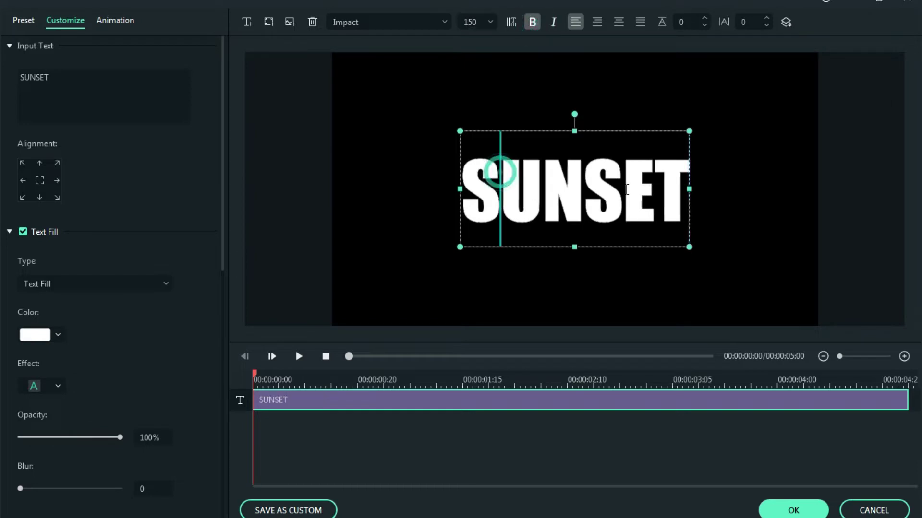
# Raise the letter spacing to 4 and apply the Type Writer animation.
pyautogui.click(767, 18)
pyautogui.click(766, 18)
pyautogui.click(766, 17)
pyautogui.click(767, 18)
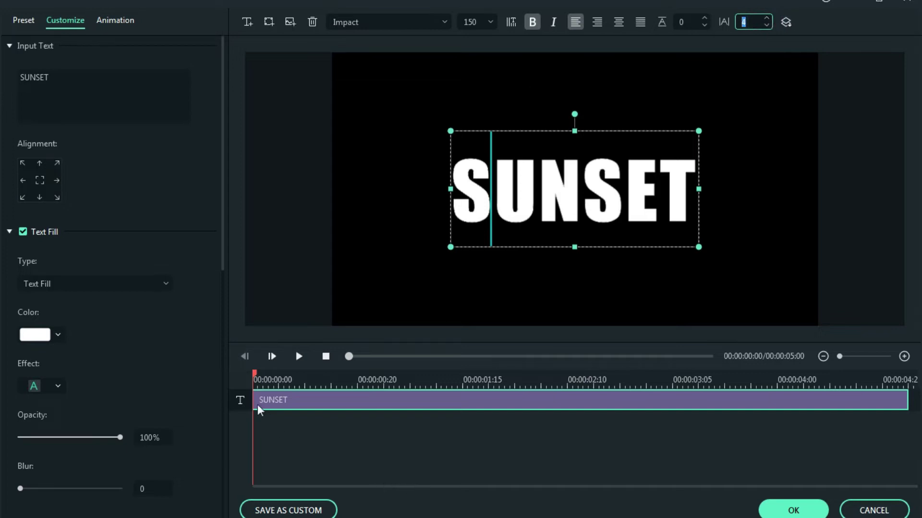
pyautogui.click(119, 20)
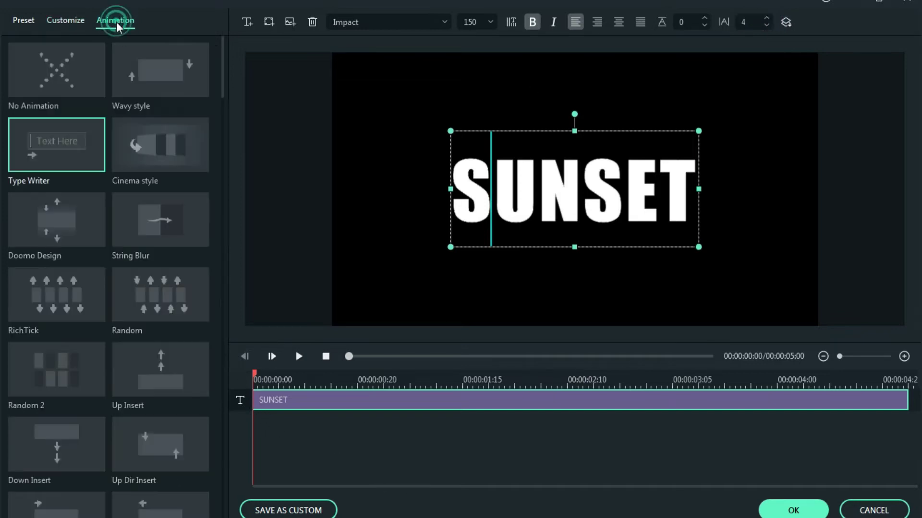
pyautogui.click(38, 153)
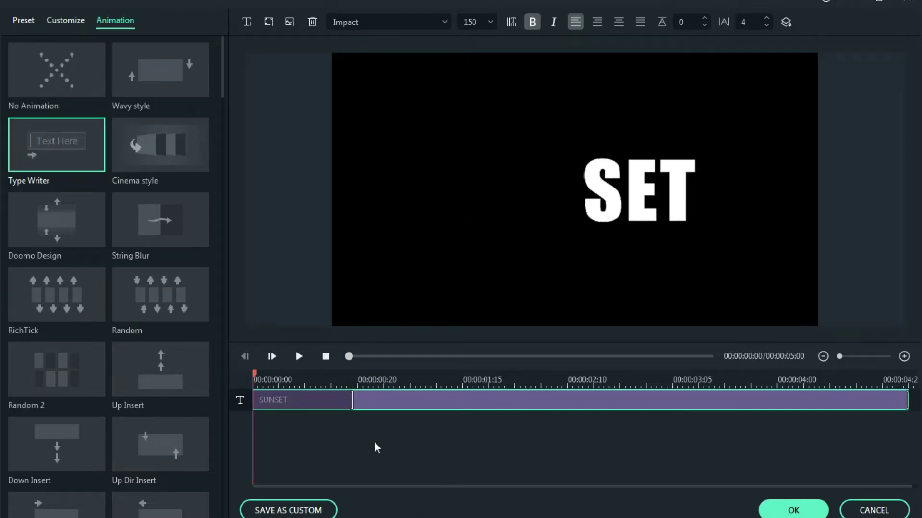
# Apply the title edits and export the title locally as MP4 named 'SECEND LAYER1.mp4'.
pyautogui.click(794, 511)
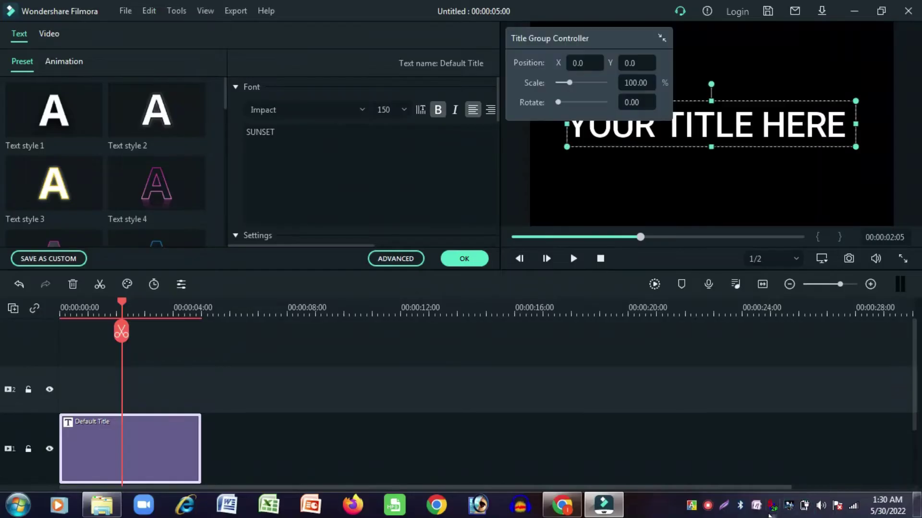
pyautogui.click(461, 256)
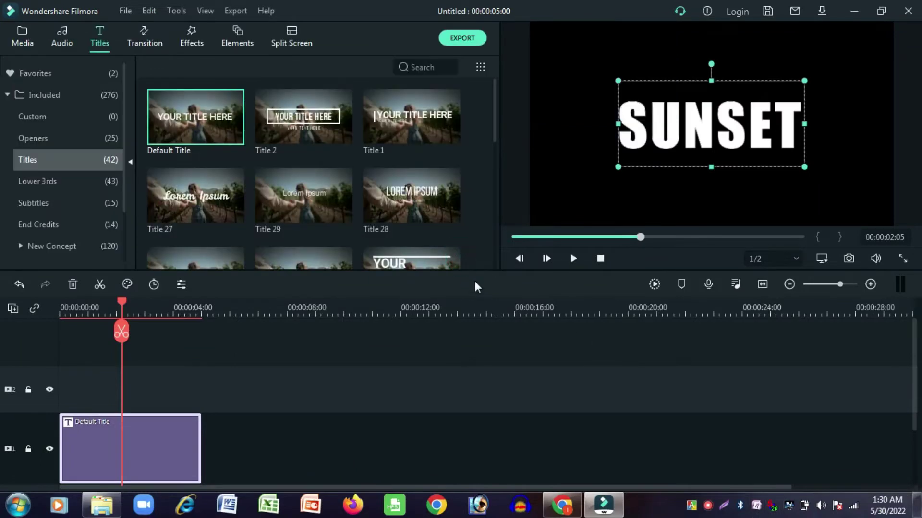
pyautogui.click(468, 41)
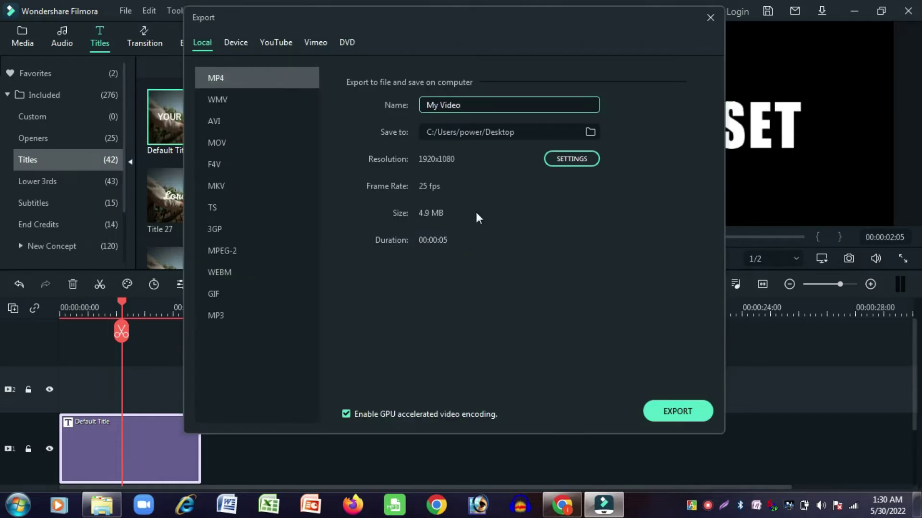
pyautogui.tripleClick(471, 104)
pyautogui.write('SECEND ')
pyautogui.write('LAYER')
pyautogui.click(675, 413)
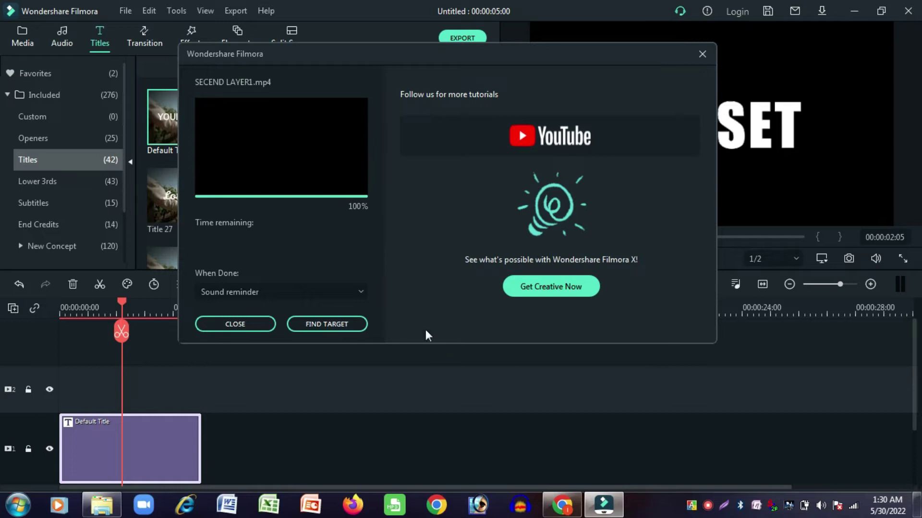
# Locate SECEND LAYER1 on the Desktop and drag it into Filmora's media library.
pyautogui.click(311, 326)
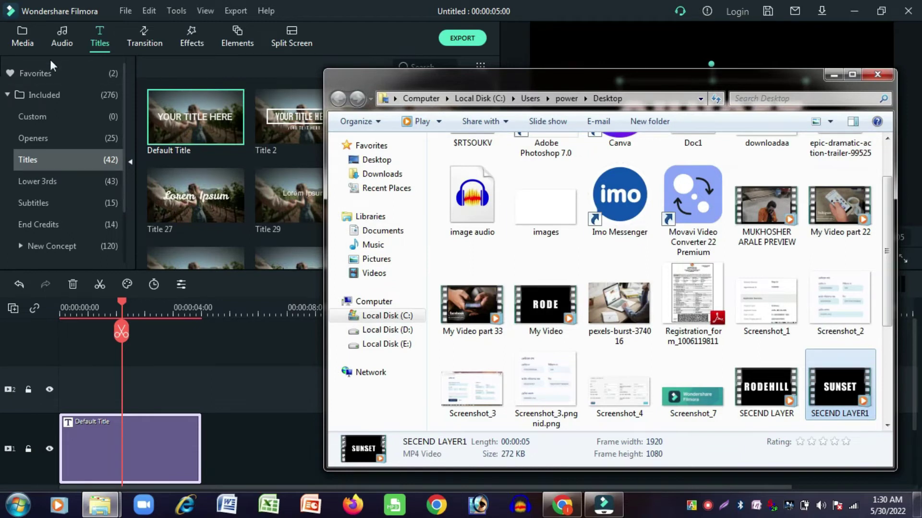
pyautogui.click(17, 42)
pyautogui.moveTo(100, 505)
pyautogui.click(203, 475)
pyautogui.moveTo(840, 389); pyautogui.dragTo(249, 177)
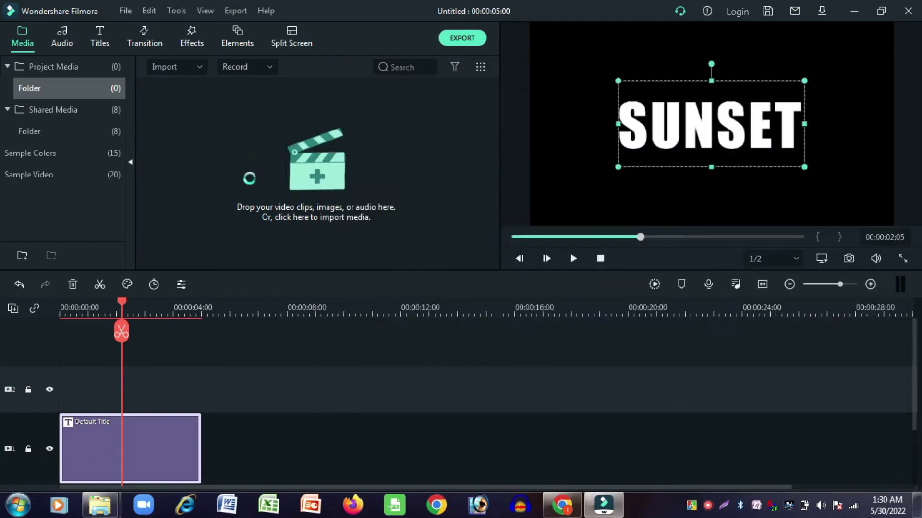
# Import the mixkit-stunning-sunset-seen-from-the-sea-4119 video, then select the Default Title clip on the timeline.
pyautogui.click(169, 69)
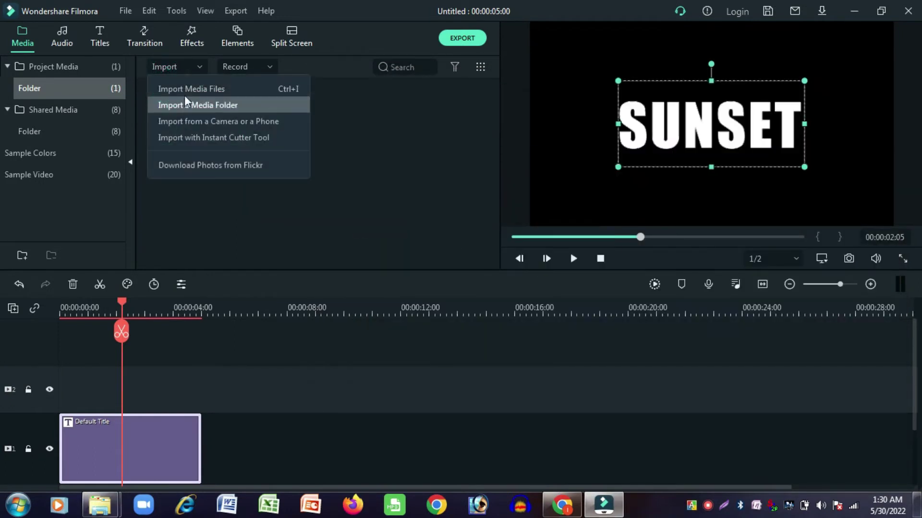
pyautogui.click(184, 88)
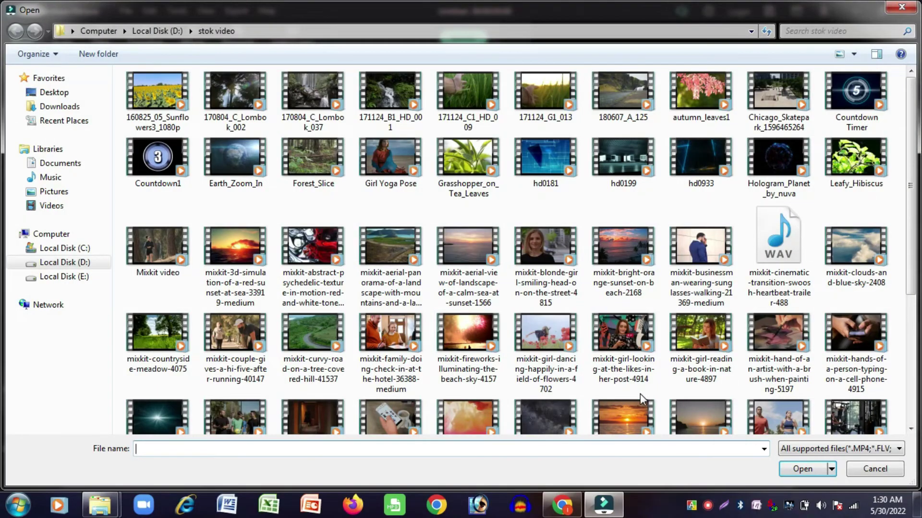
pyautogui.click(641, 384)
pyautogui.scroll(-3, 643, 386)
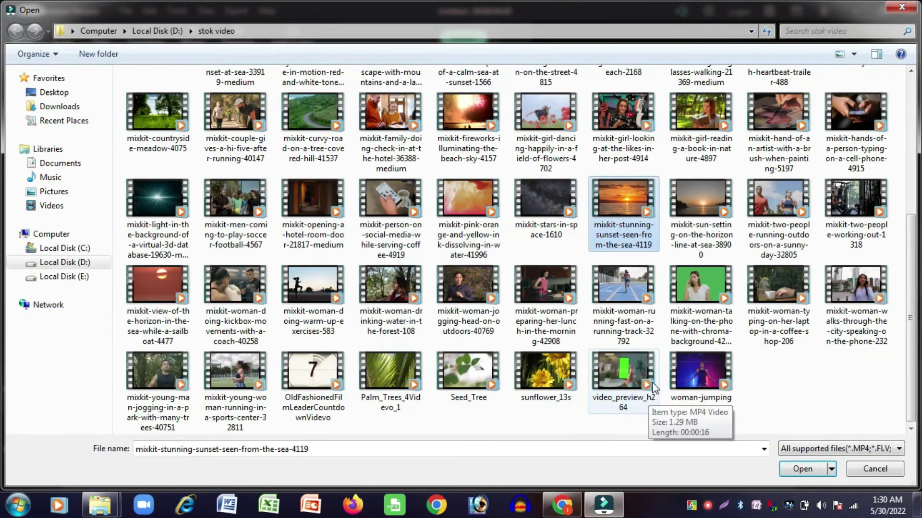
pyautogui.click(802, 470)
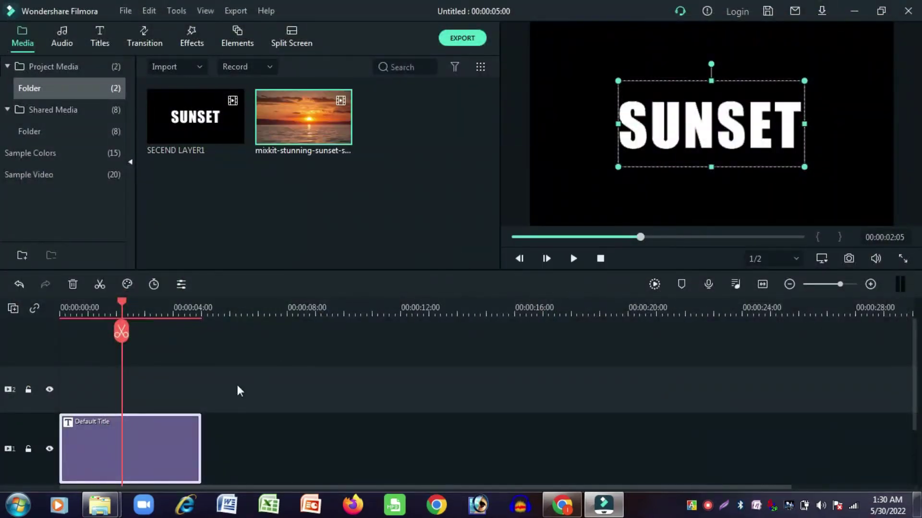
pyautogui.click(152, 426)
# Delete the Default Title, place the sunset video on track 1 at 1920 x 1080 25fps, and put SECEND LAYER1 on track 2.
pyautogui.click(73, 284)
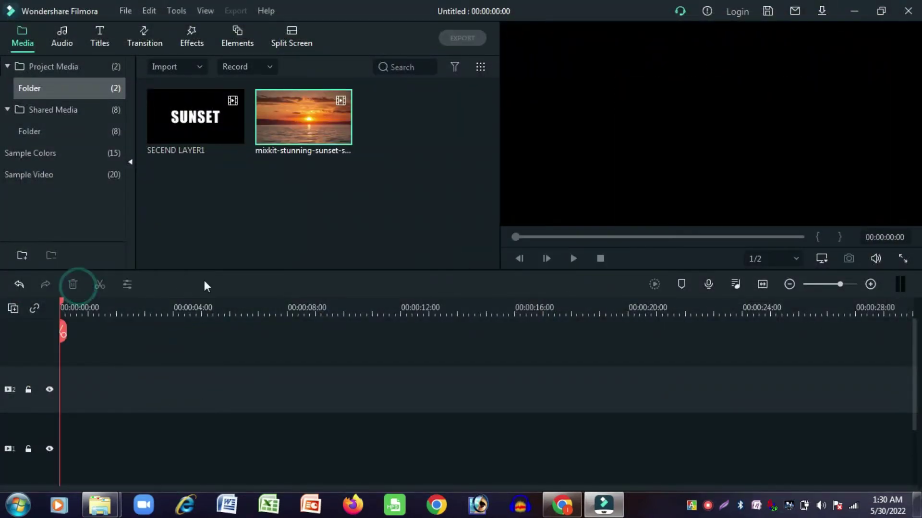
pyautogui.moveTo(293, 150); pyautogui.dragTo(56, 425)
pyautogui.click(519, 273)
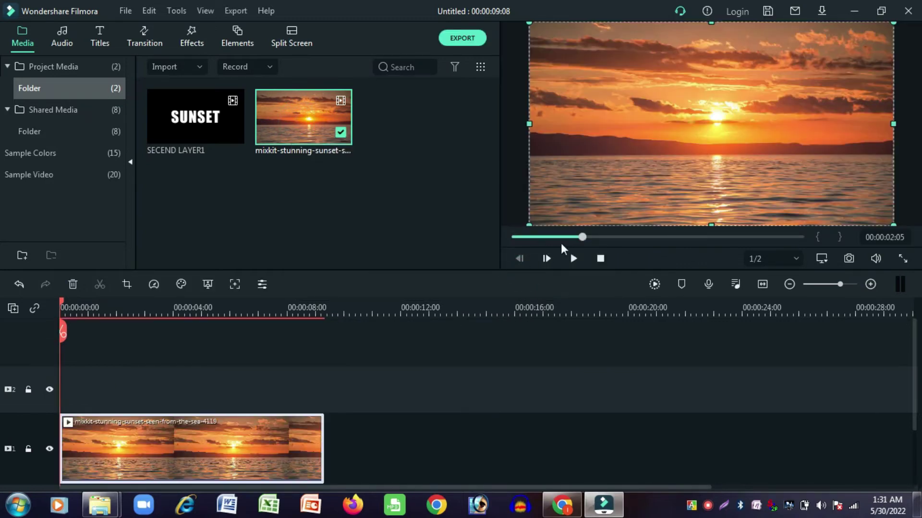
pyautogui.moveTo(194, 123)
pyautogui.mouseDown()
pyautogui.moveTo(142, 382)
pyautogui.moveTo(69, 384)
pyautogui.mouseUp()
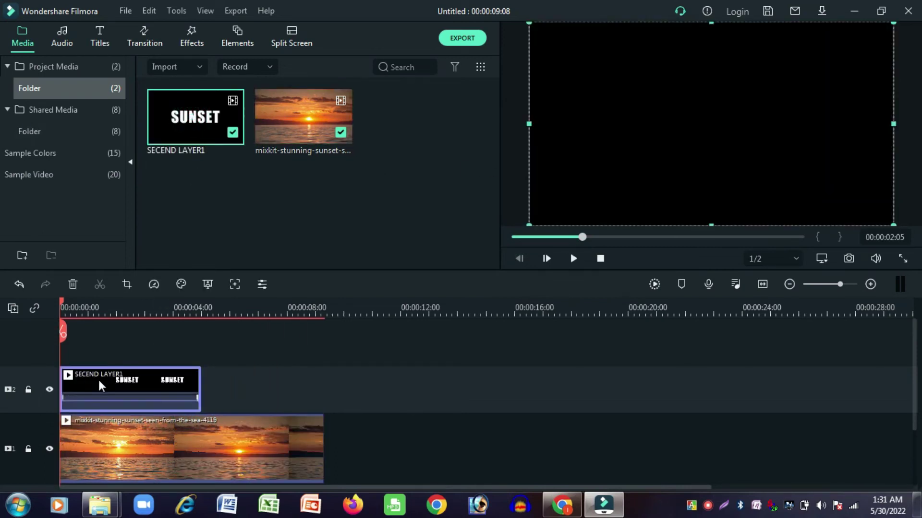
# Trim the track-1 sunset clip so it ends at 5 seconds.
pyautogui.click(127, 311)
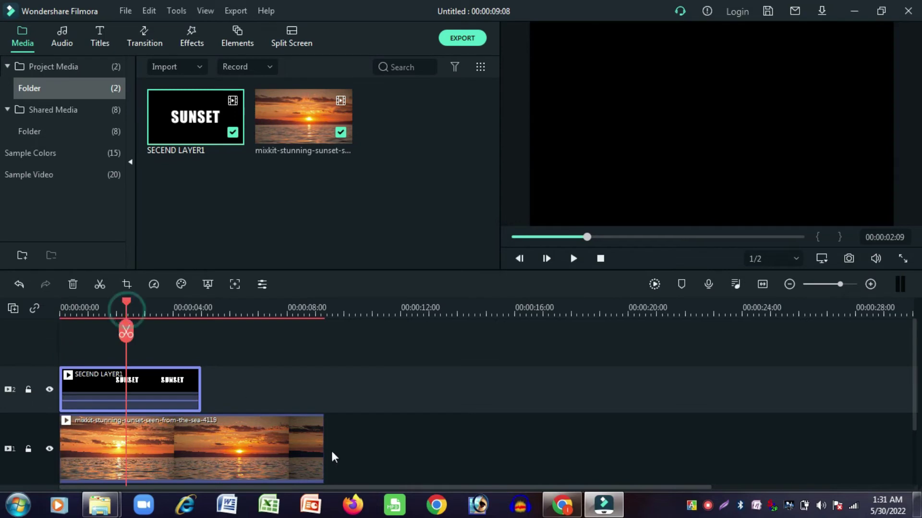
pyautogui.click(312, 449)
pyautogui.moveTo(324, 447); pyautogui.dragTo(201, 447)
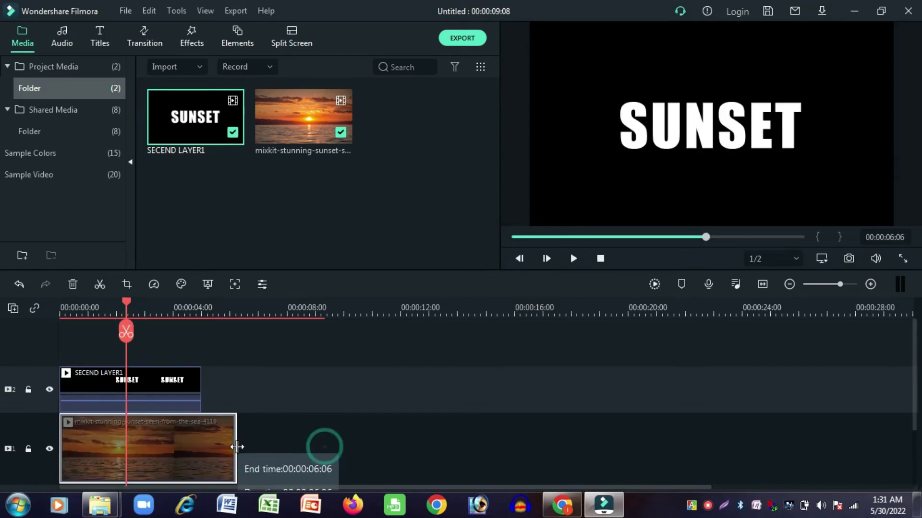
# Scale up the SUNSET title in the preview and centre it in the frame.
pyautogui.click(182, 391)
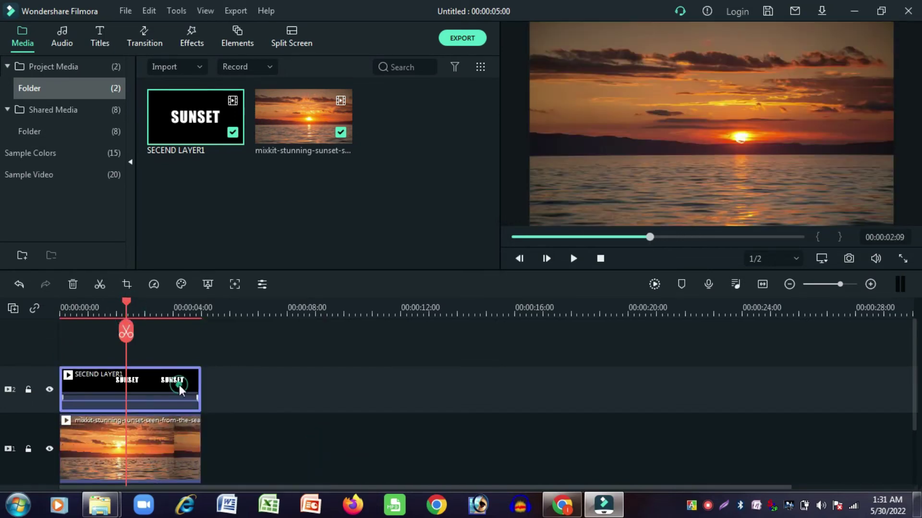
pyautogui.click(154, 380)
pyautogui.click(746, 125)
pyautogui.moveTo(531, 224); pyautogui.dragTo(320, 346)
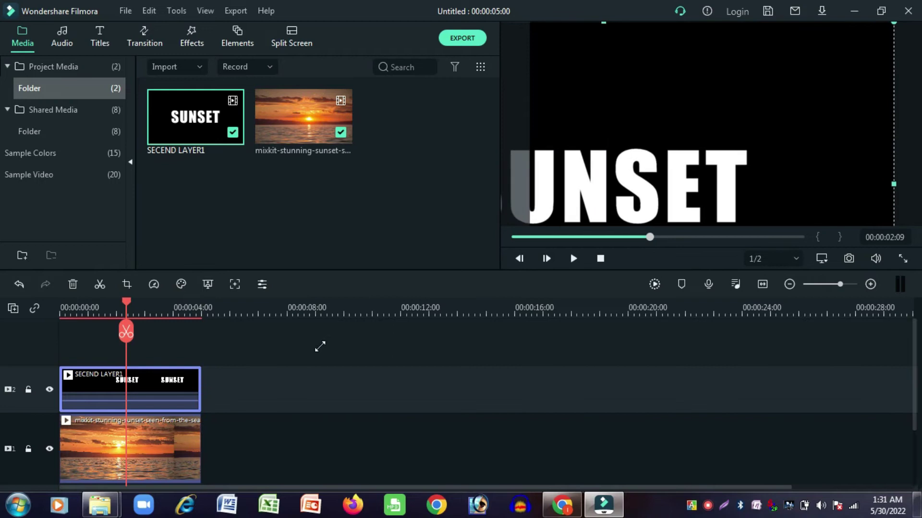
pyautogui.moveTo(636, 183); pyautogui.dragTo(748, 134)
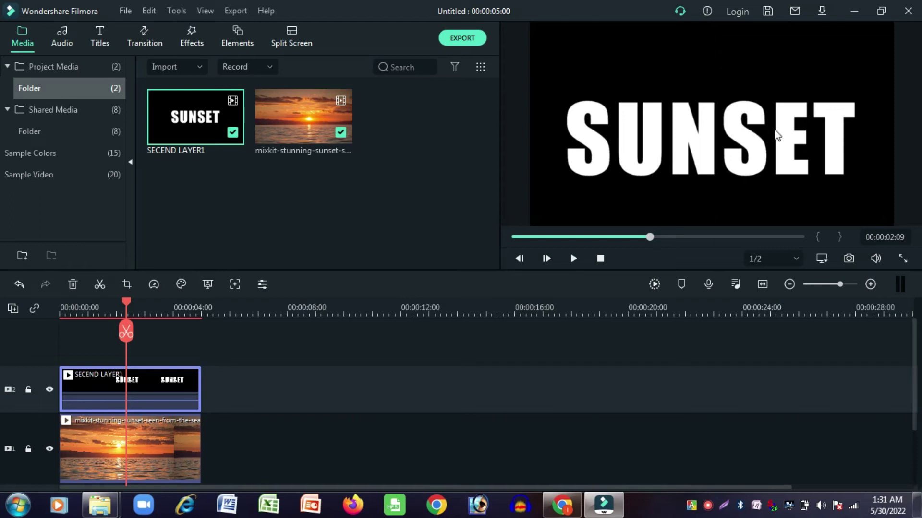
pyautogui.click(754, 139)
pyautogui.moveTo(738, 147); pyautogui.dragTo(737, 133)
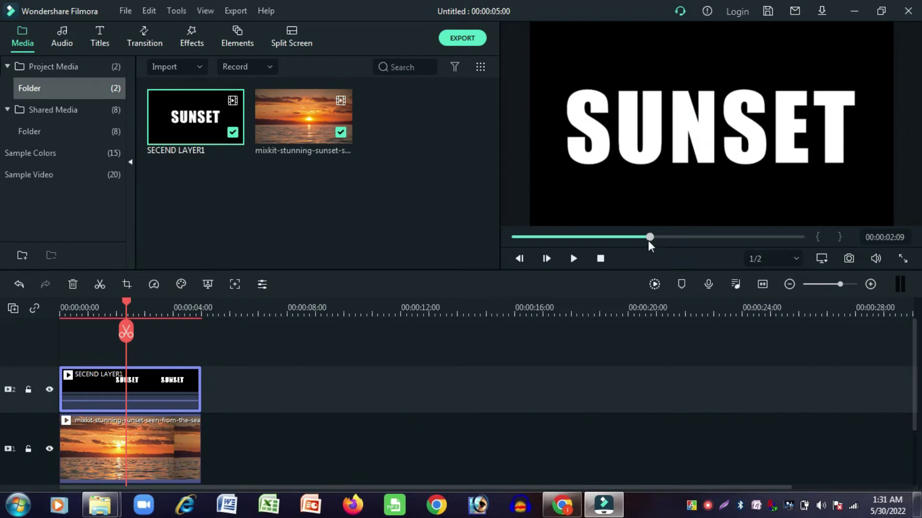
pyautogui.scroll(-1, 83, 393)
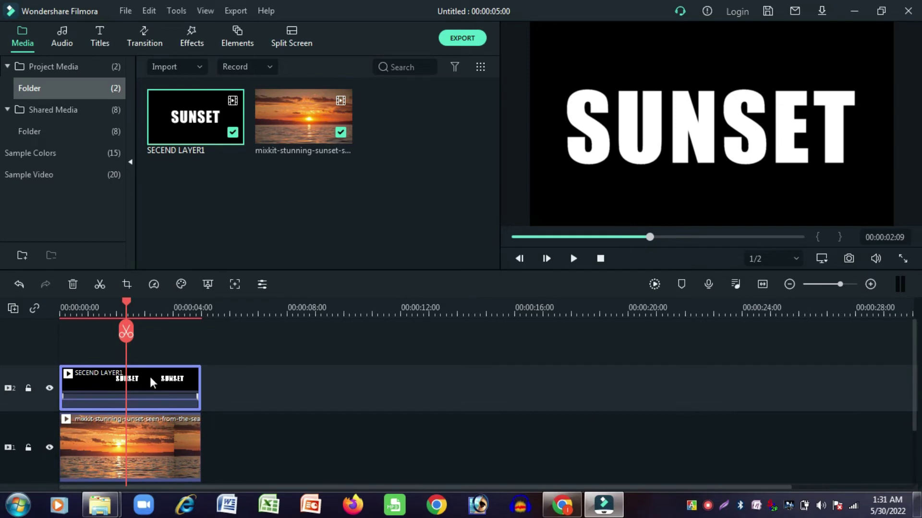
pyautogui.moveTo(657, 238); pyautogui.dragTo(490, 246)
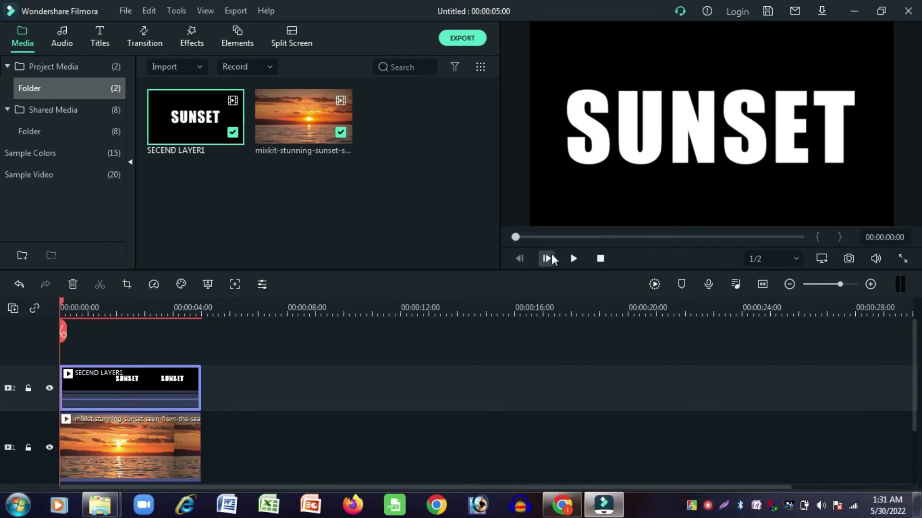
# Set the track-2 title clip's Compositing blending mode to Darken.
pyautogui.click(573, 258)
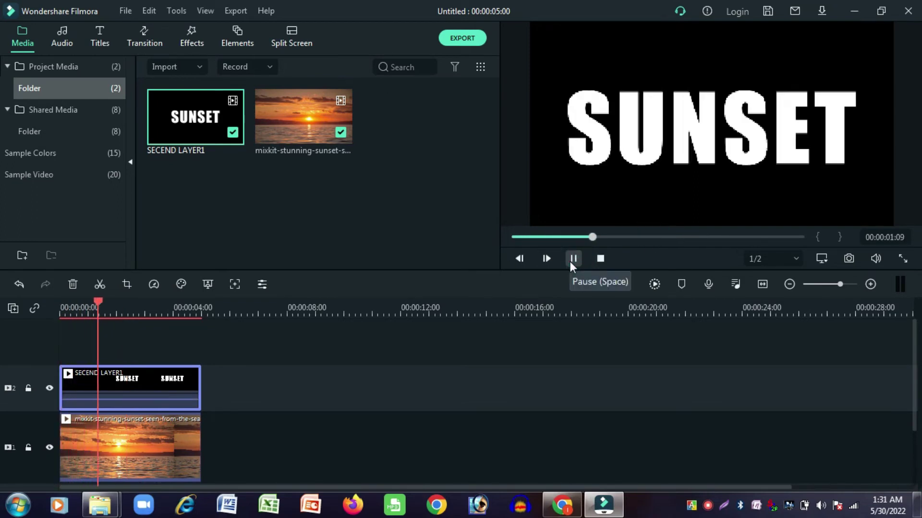
pyautogui.click(571, 262)
pyautogui.rightClick(156, 380)
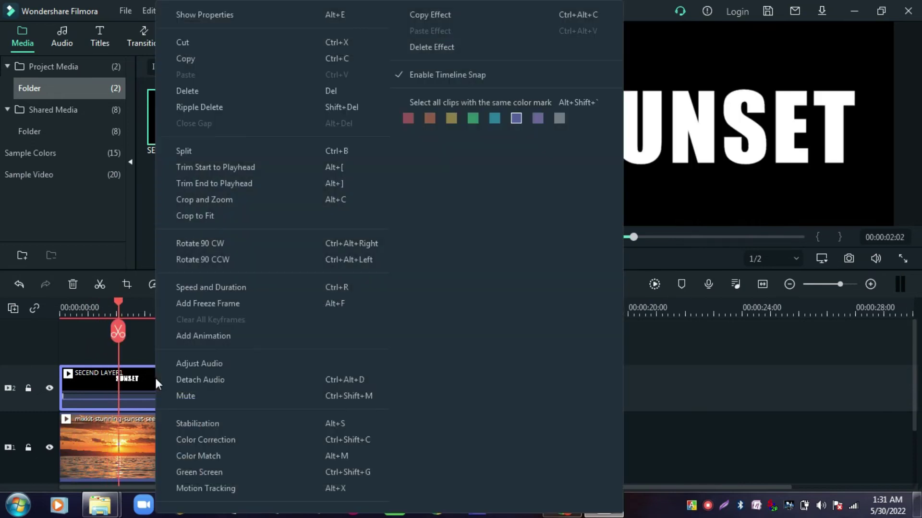
pyautogui.click(205, 16)
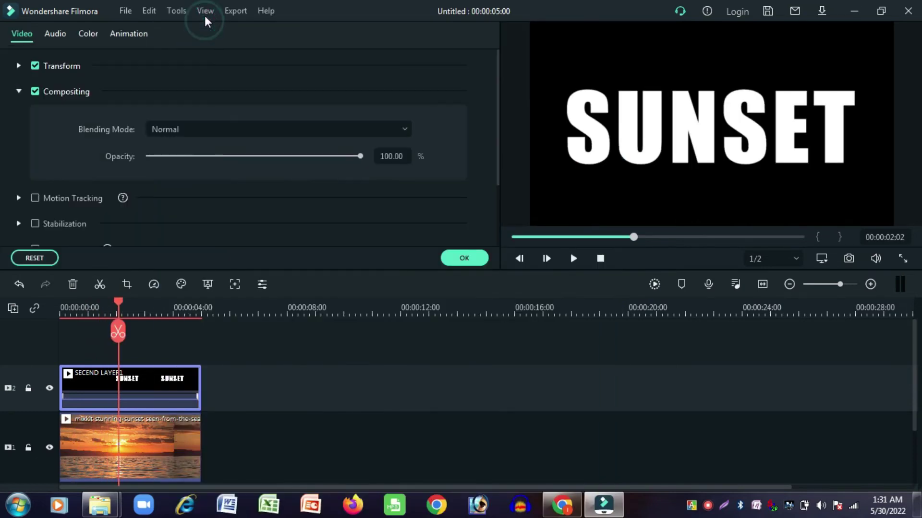
pyautogui.click(20, 90)
pyautogui.click(19, 92)
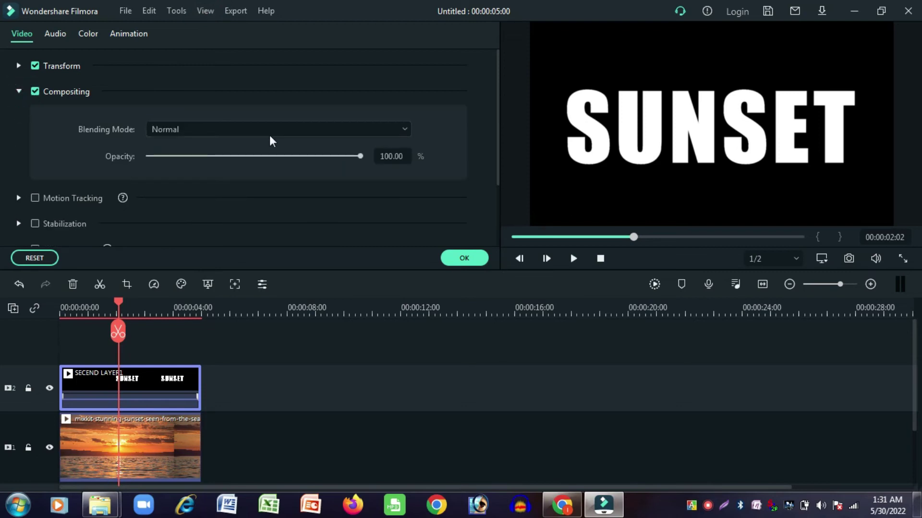
pyautogui.click(271, 131)
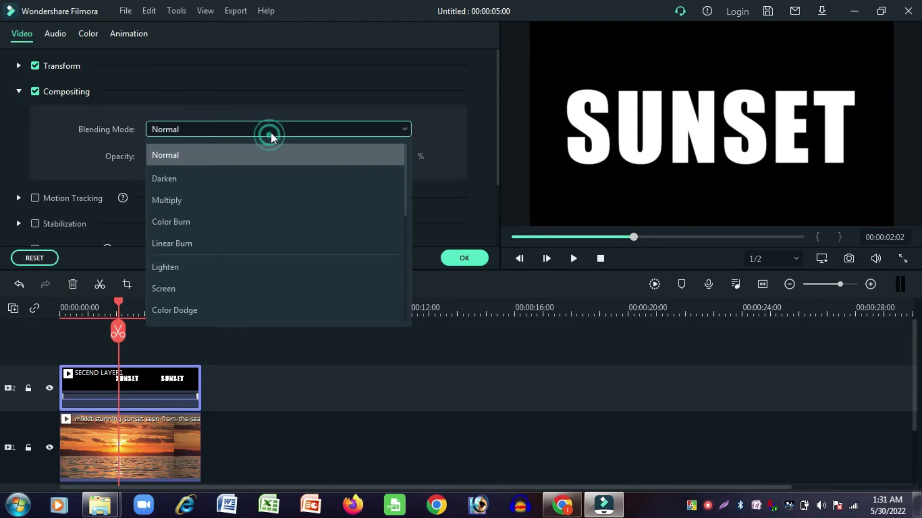
pyautogui.click(220, 183)
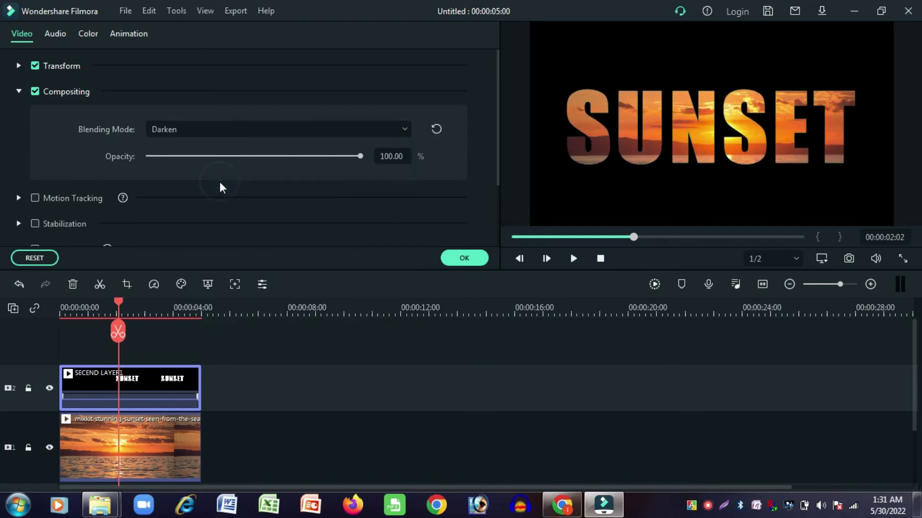
pyautogui.click(461, 260)
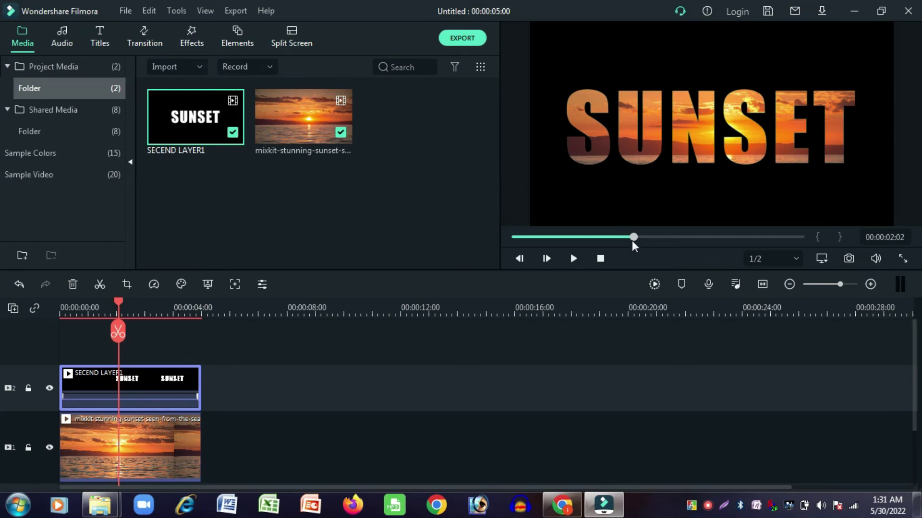
pyautogui.click(600, 258)
# Export the blended video locally as SUNSET.mp4, 1920x1080 at 25 fps, to the Desktop.
pyautogui.click(571, 257)
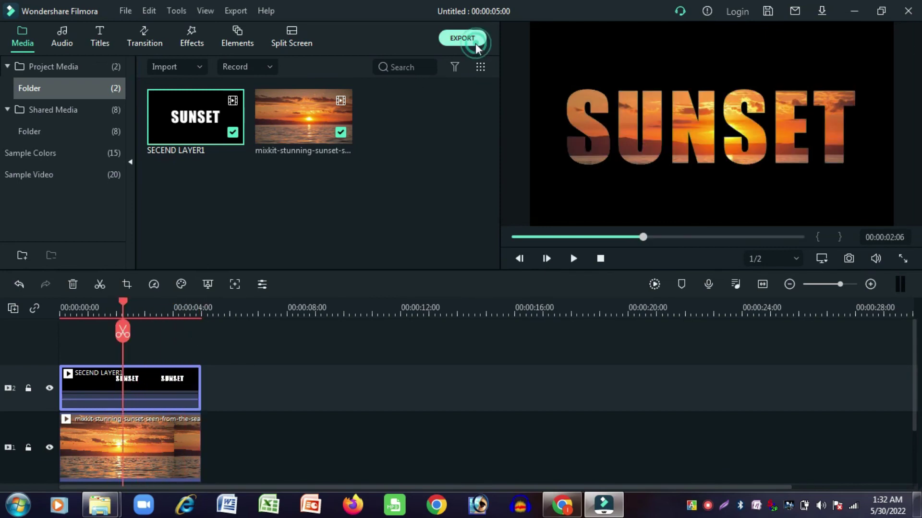
pyautogui.click(475, 43)
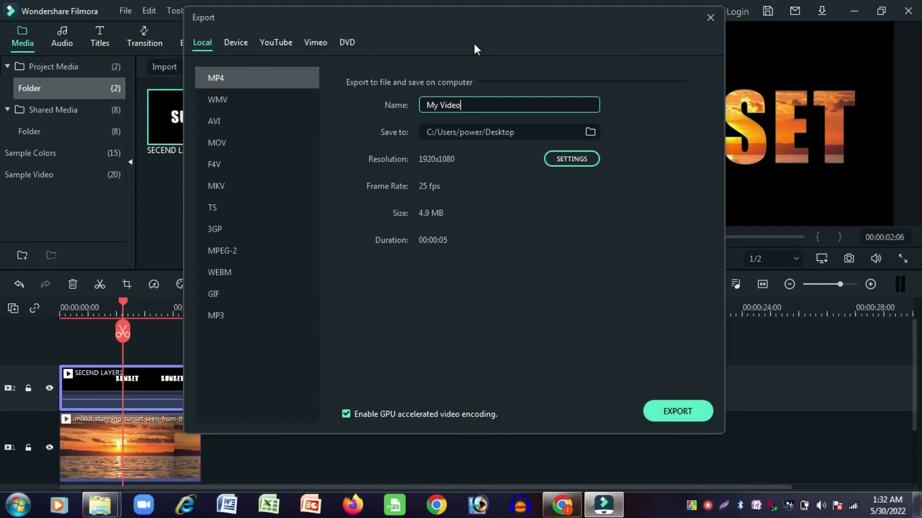
pyautogui.tripleClick(485, 105)
pyautogui.write('SUNSET')
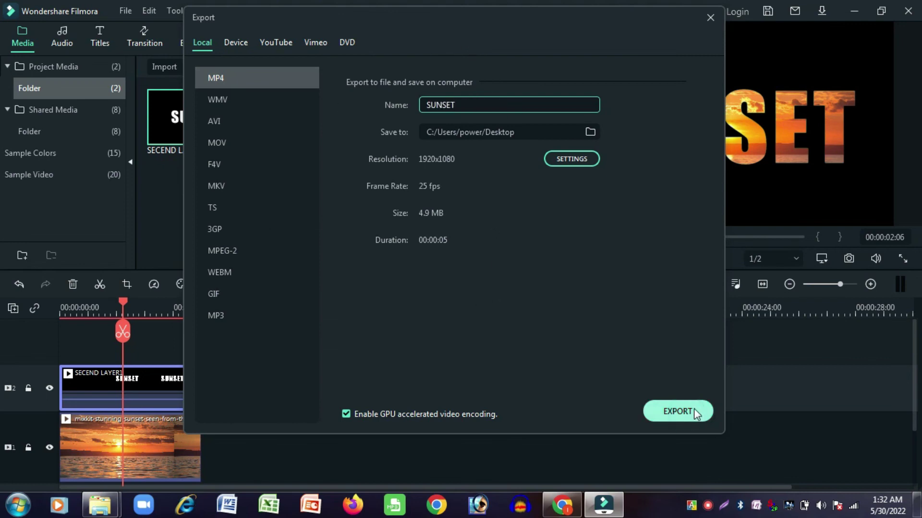
pyautogui.click(693, 408)
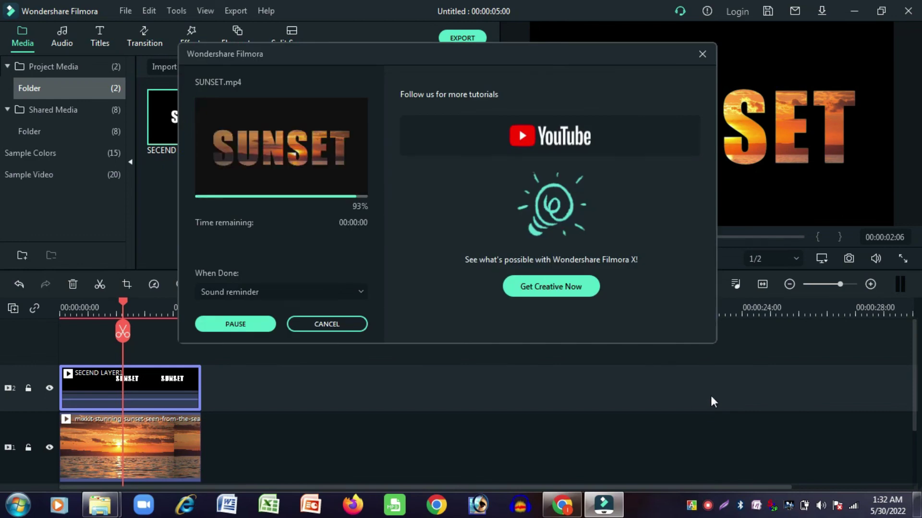